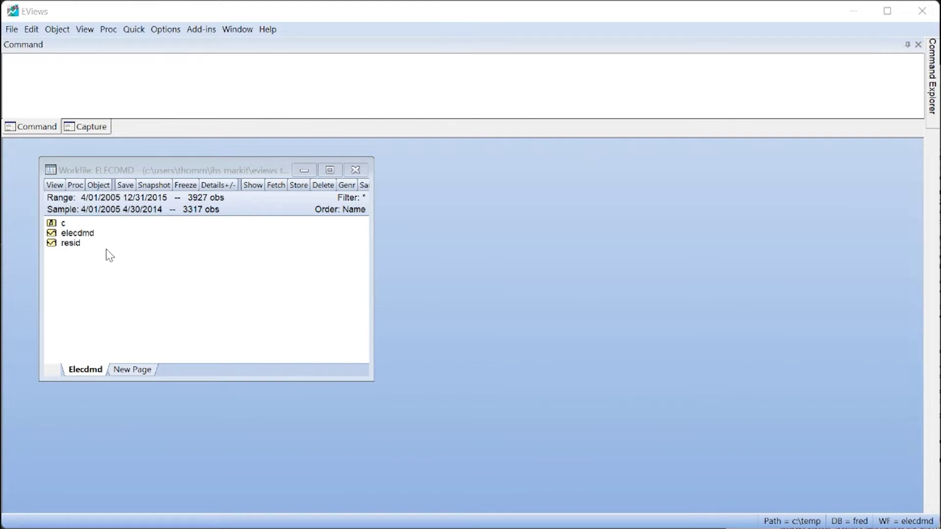
Step: Open the elecdmd spreadsheet and scroll to where values end on 4/30/2014, followed by NA rows
double_click(89, 233)
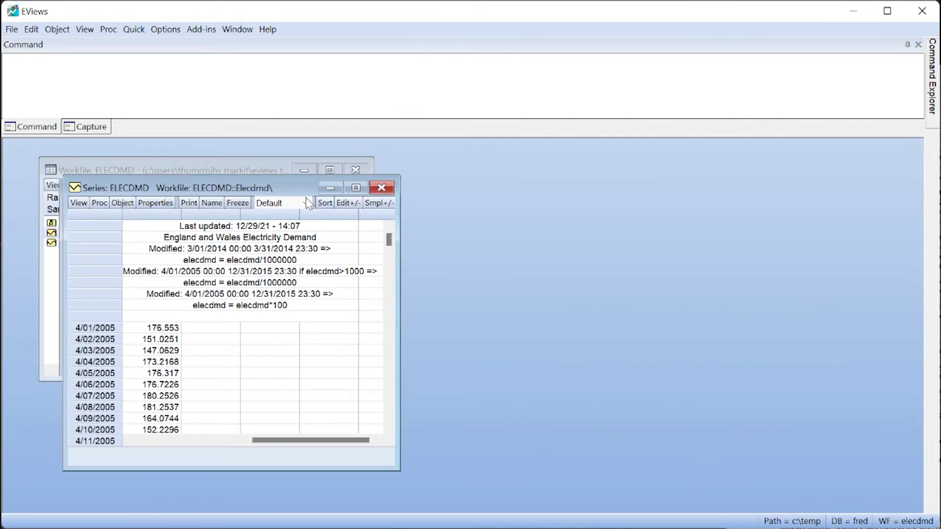
left_click_drag(308, 188, 679, 172)
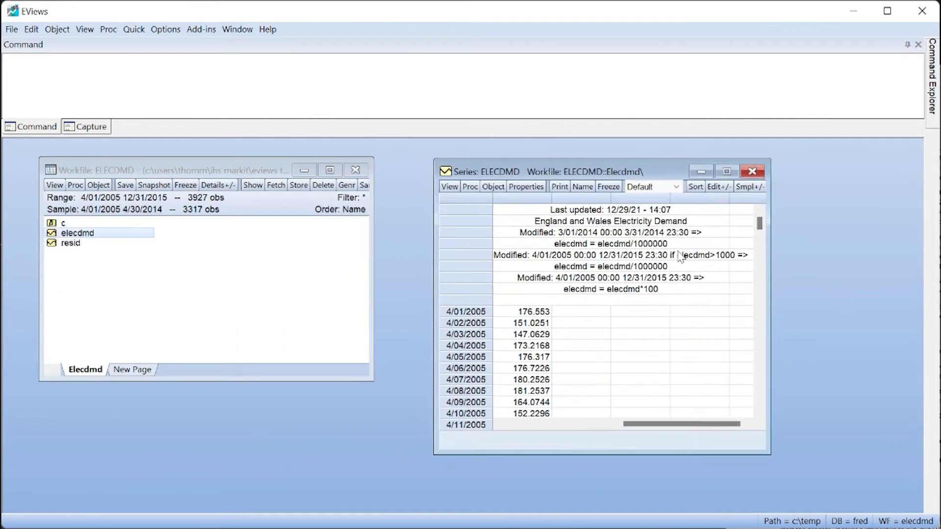
left_click_drag(757, 226, 758, 376)
scroll(663, 323, "up", 4)
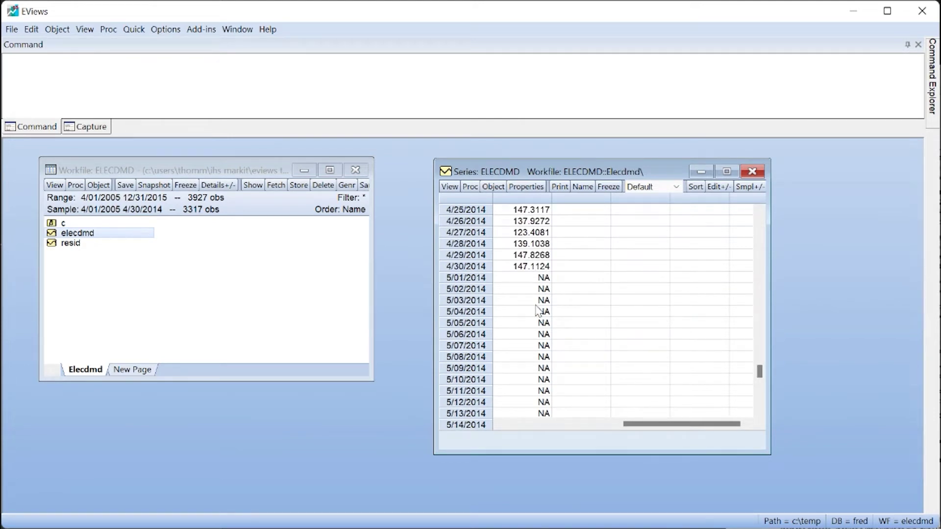
scroll(534, 274, "down", 20)
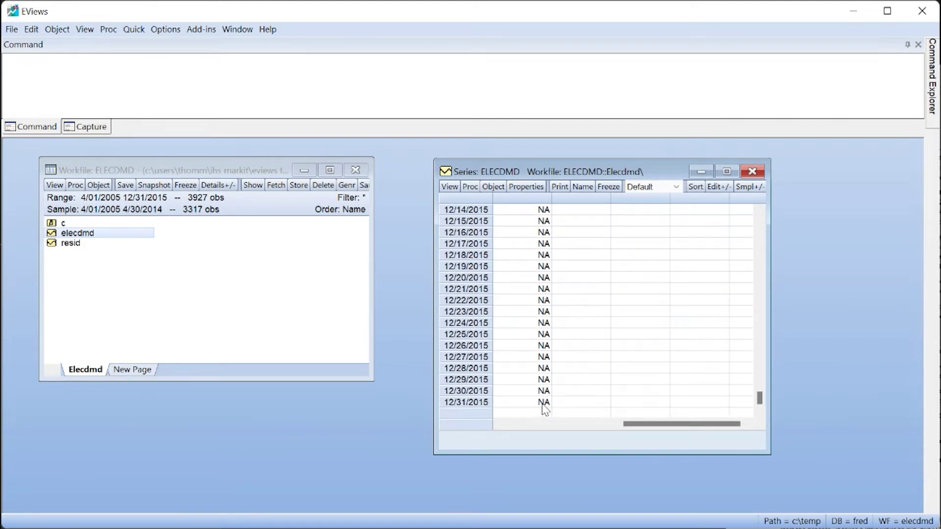
scroll(536, 343, "up", 20)
scroll(534, 321, "up", 20)
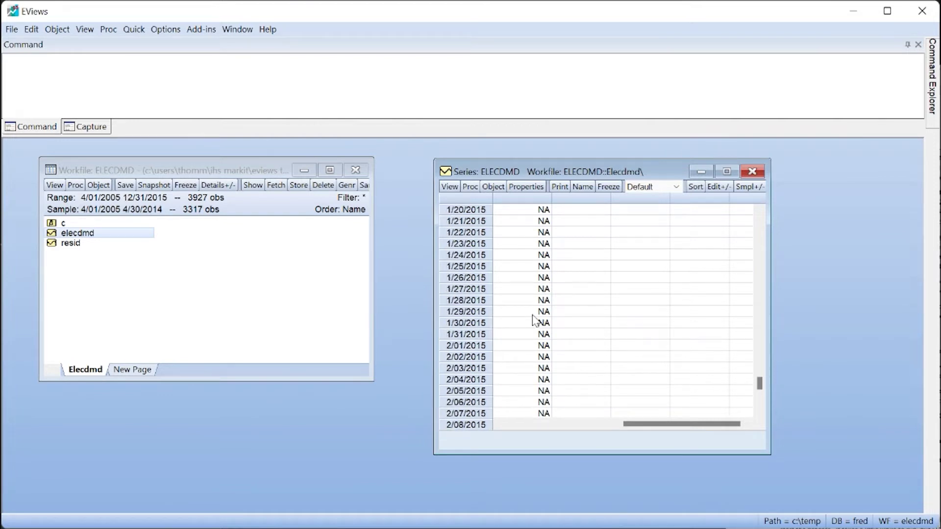
scroll(534, 321, "down", 7)
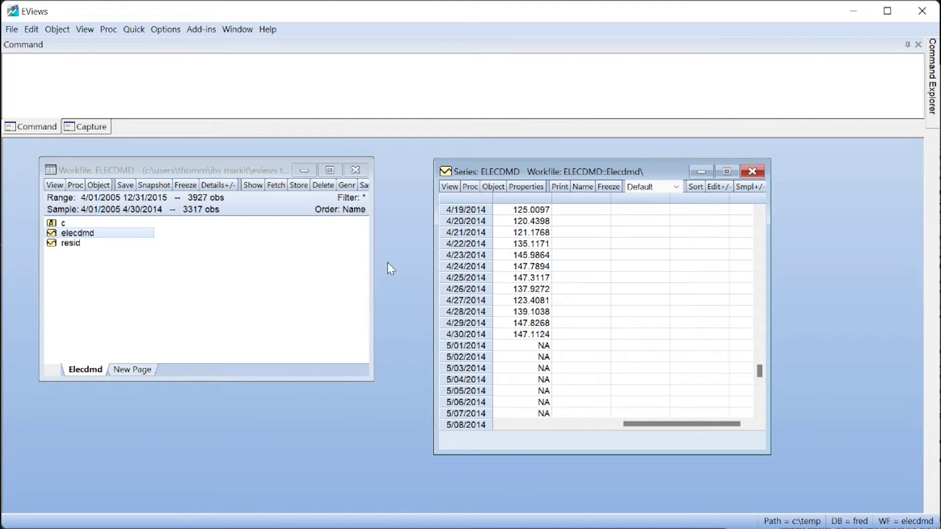
Step: Show elecdmd as a maximized line graph
right_click(123, 234)
mouse_move(261, 254)
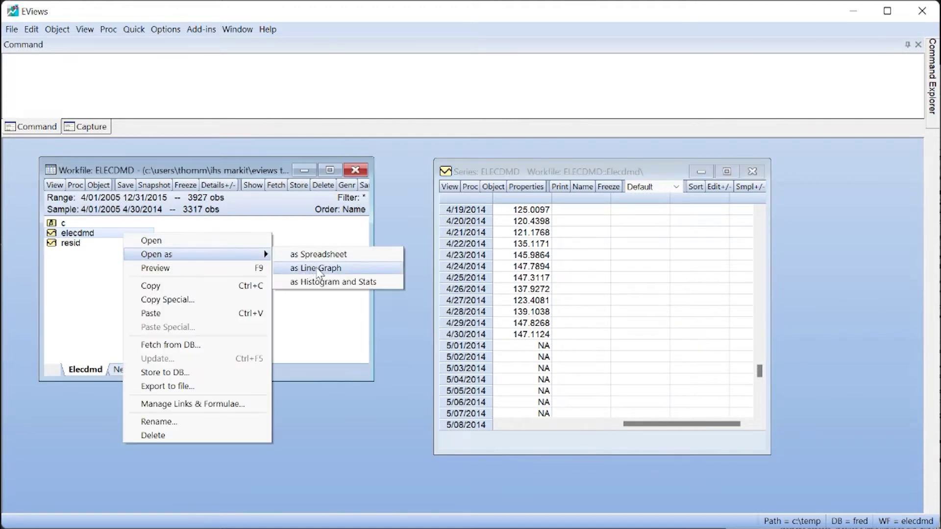
left_click(314, 268)
left_click(726, 172)
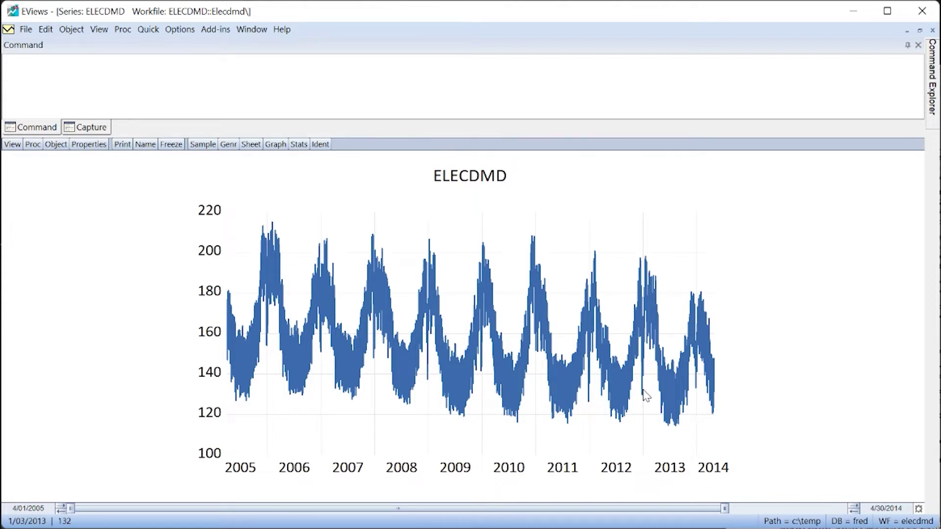
Step: Narrow the graph sample to the earliest dates, extend it through 2014, then restore the window
mouse_move(645, 395)
left_click_drag(723, 508, 135, 499)
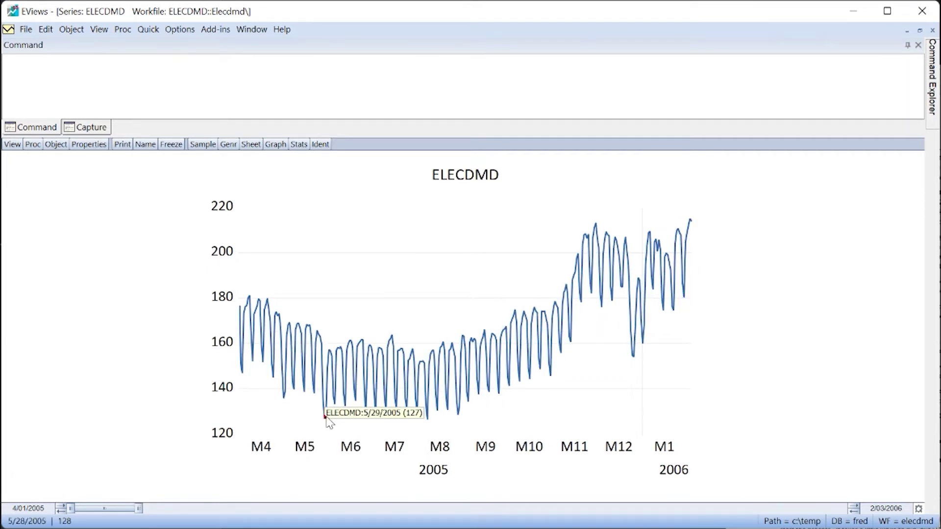
mouse_move(335, 404)
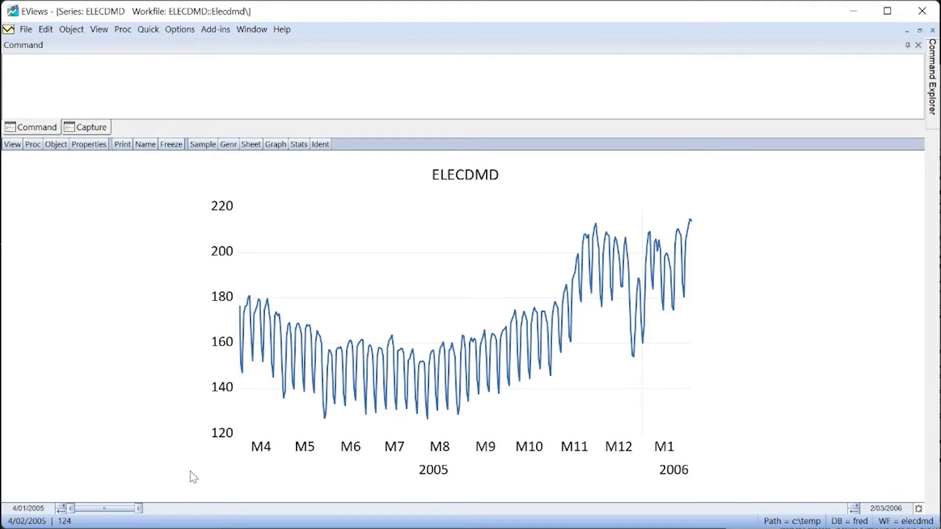
left_click_drag(140, 508, 194, 508)
left_click_drag(260, 503, 811, 512)
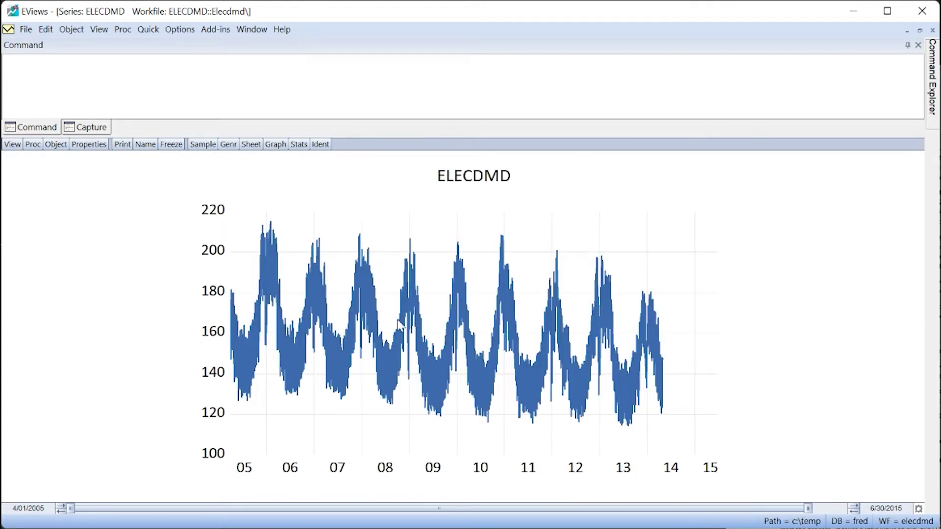
mouse_move(262, 301)
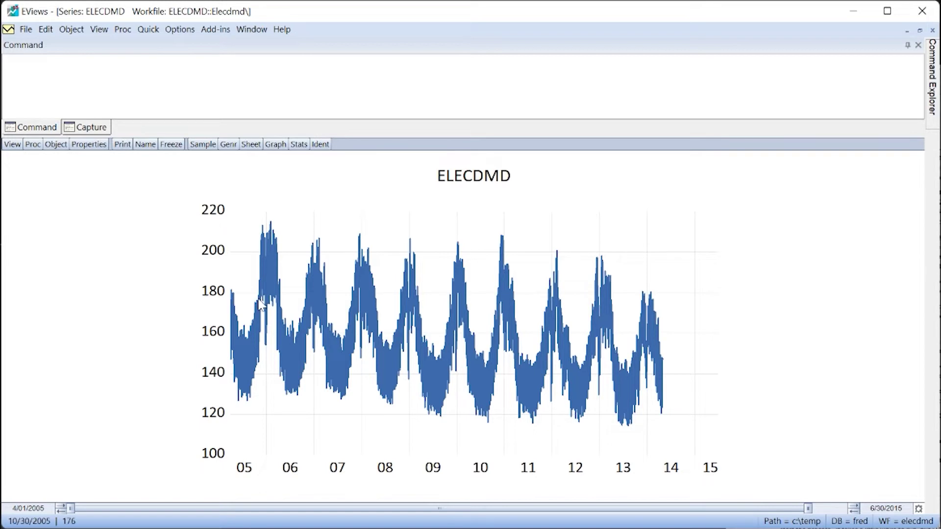
left_click(919, 31)
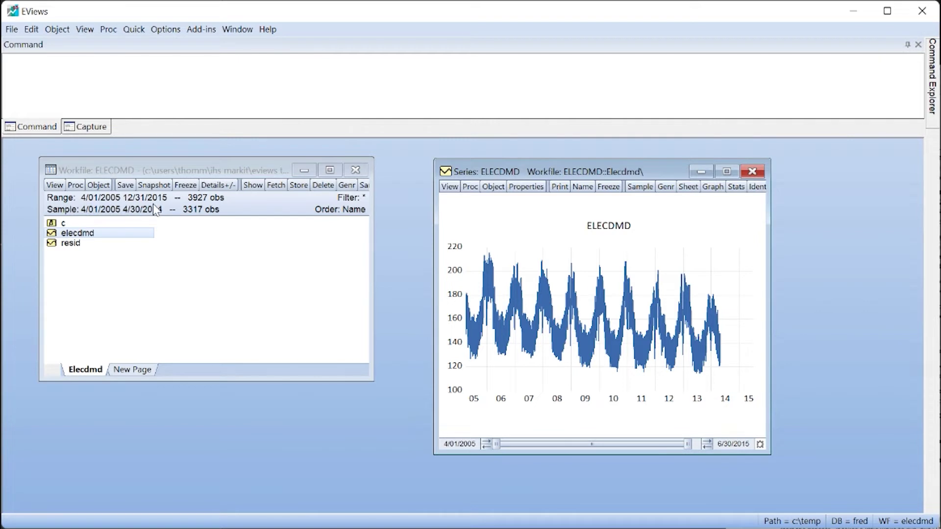
Step: Start a DSA daily seasonal adjustment of ELECDMD, forecasting day-of-week factors by extending actuals
left_click(726, 171)
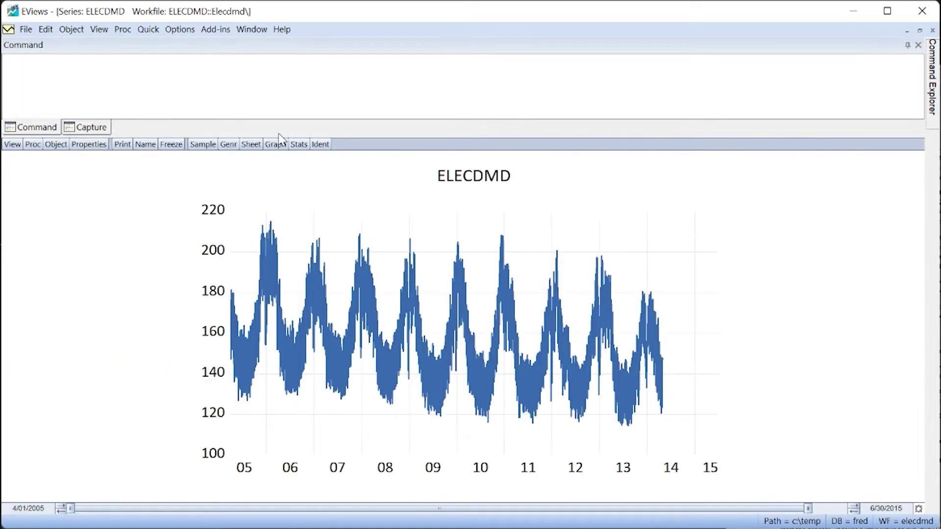
left_click(41, 147)
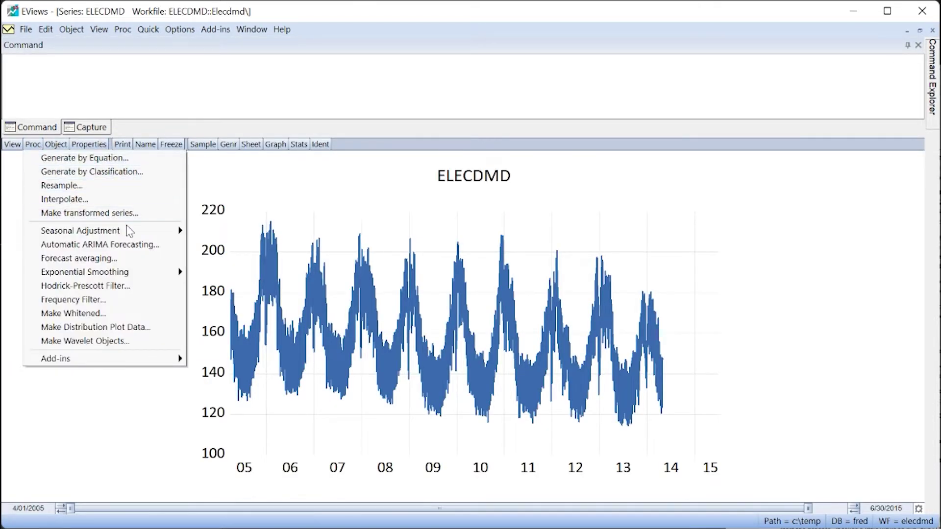
mouse_move(133, 231)
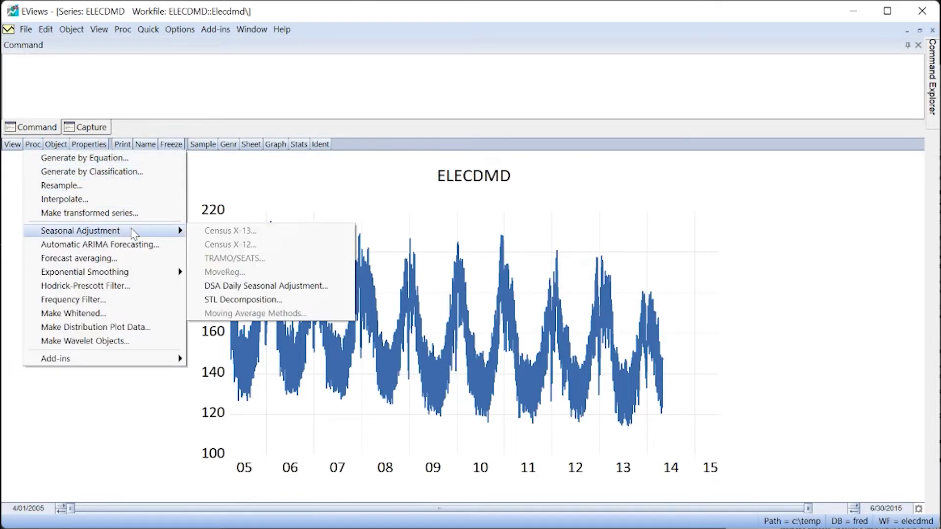
left_click(255, 286)
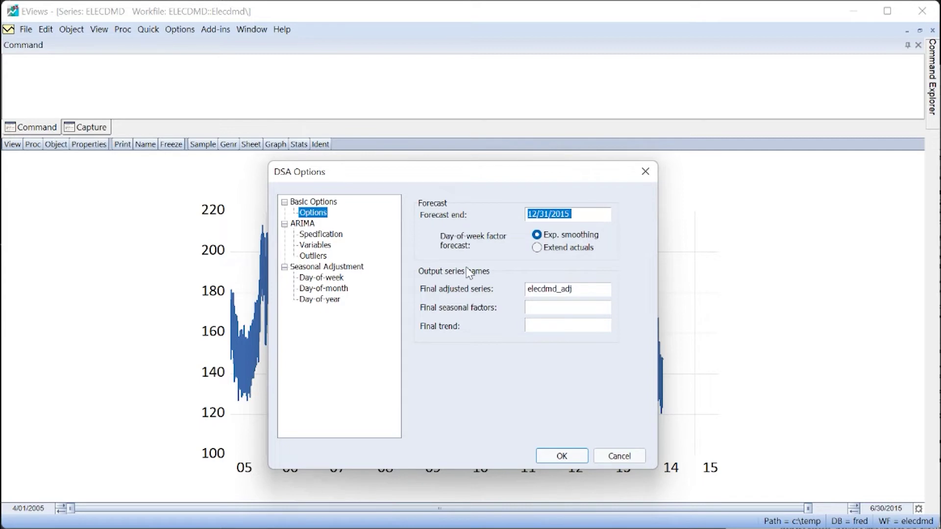
left_click(585, 216)
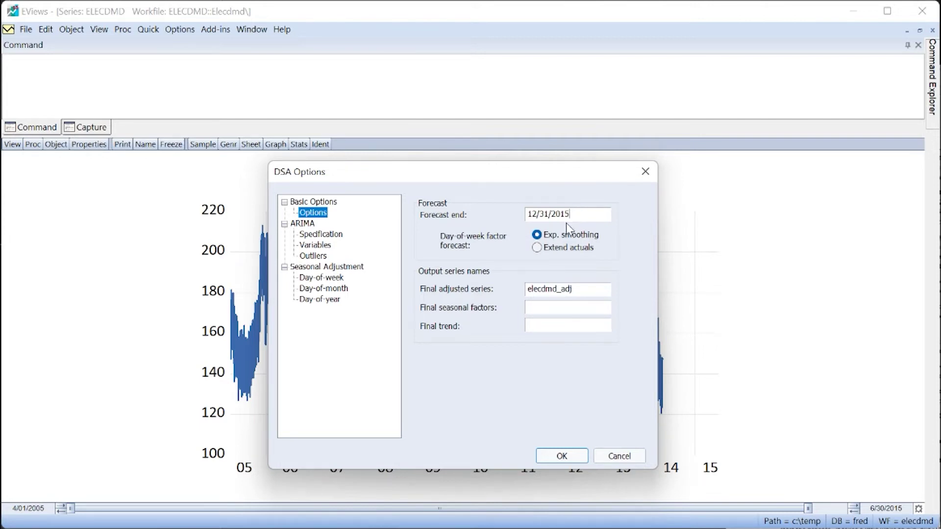
left_click(537, 248)
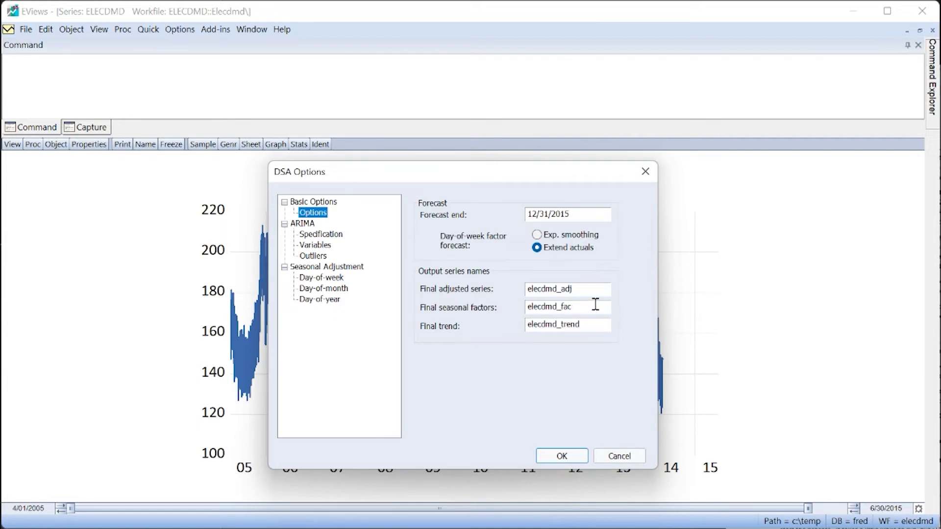
Step: Review the ARIMA, outlier and day-of-week/year/month option pages, then run the adjustment
left_click(329, 234)
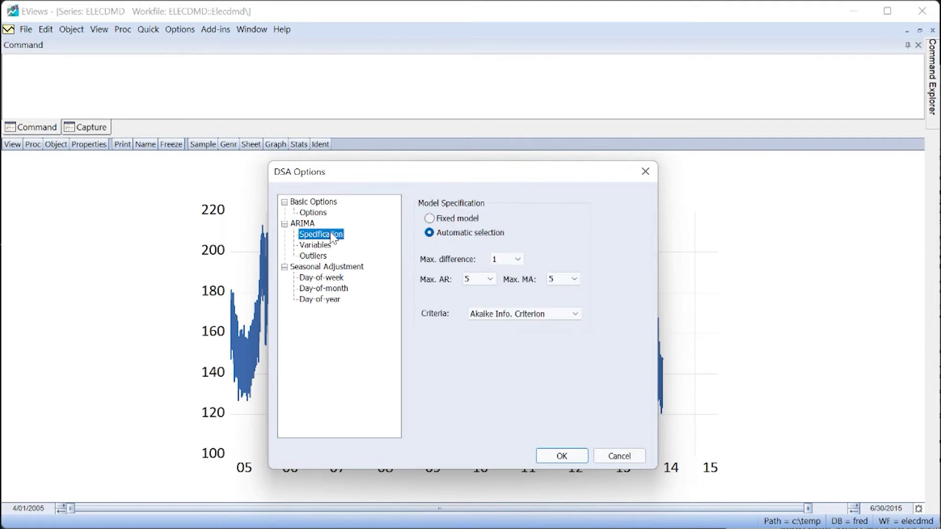
left_click(325, 245)
left_click(318, 255)
left_click(325, 277)
left_click(326, 299)
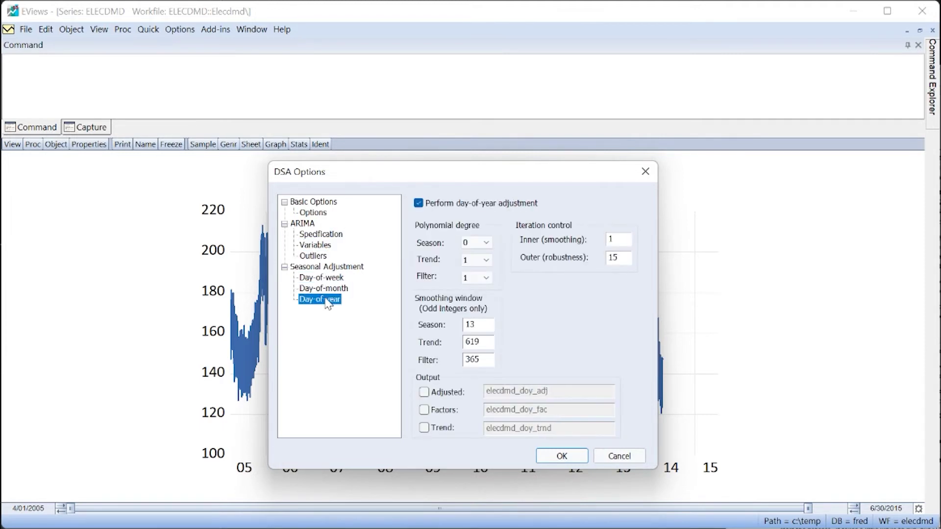
left_click(324, 288)
left_click(323, 277)
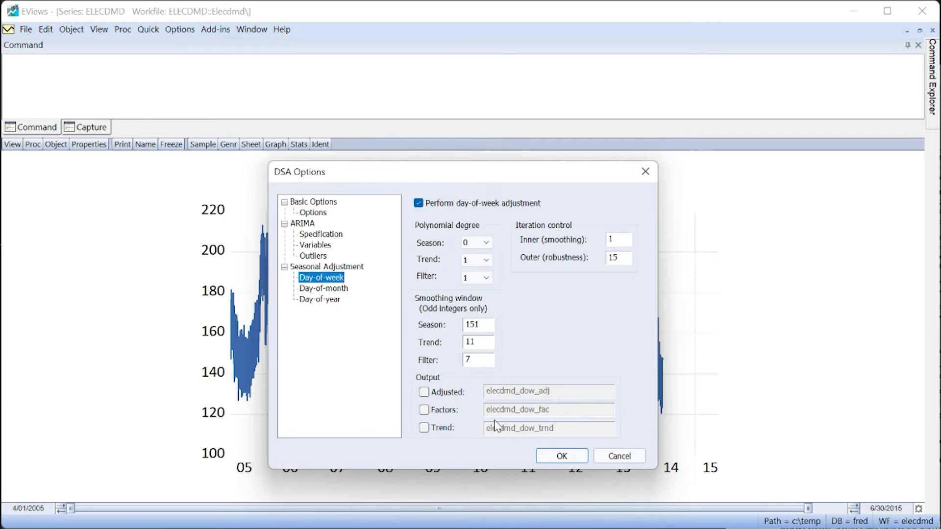
left_click(561, 456)
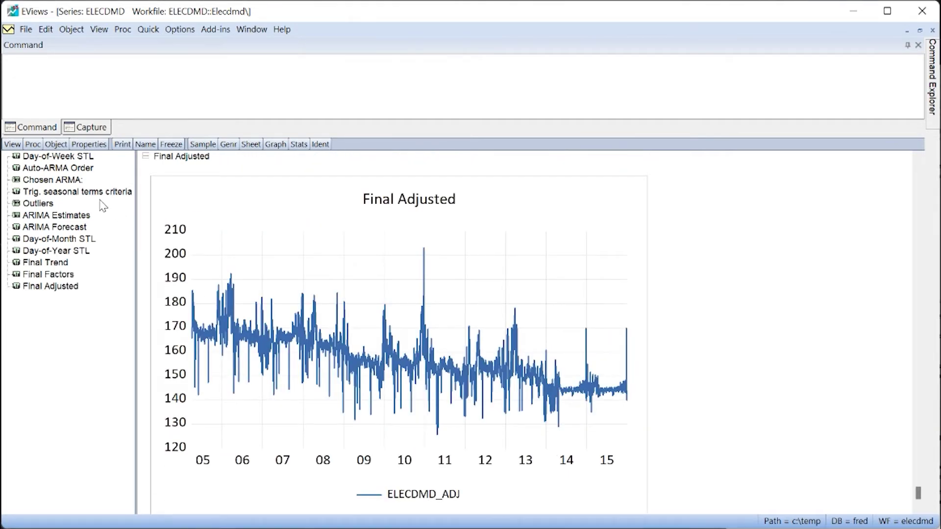
Step: Browse the spool output from Auto-ARMA Order and ARIMA results to the Final Trend, Factors and Adjusted graphs
left_click(74, 169)
left_click(69, 181)
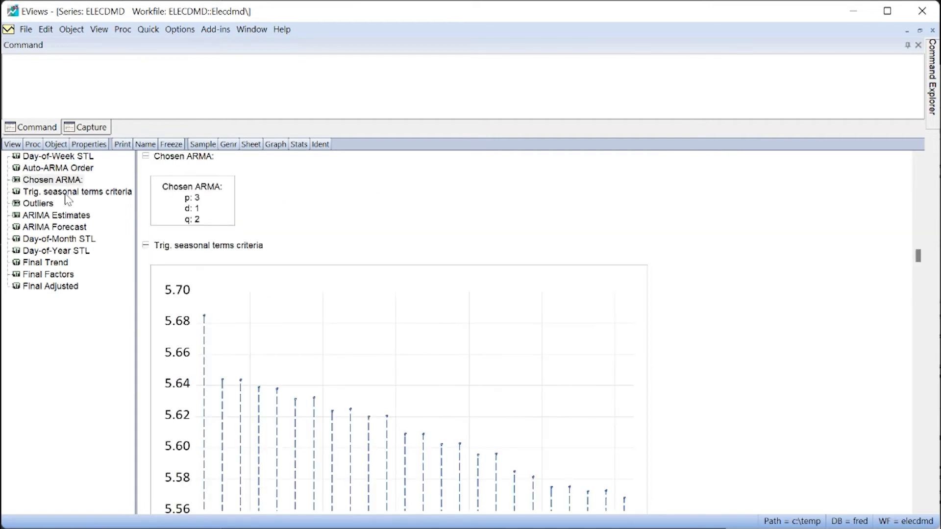
left_click(66, 194)
left_click(61, 216)
left_click(59, 228)
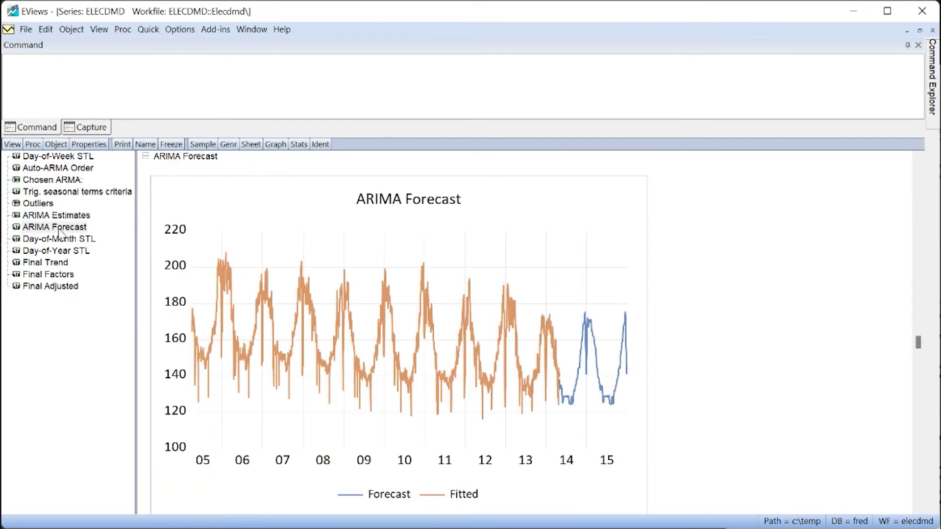
left_click(62, 265)
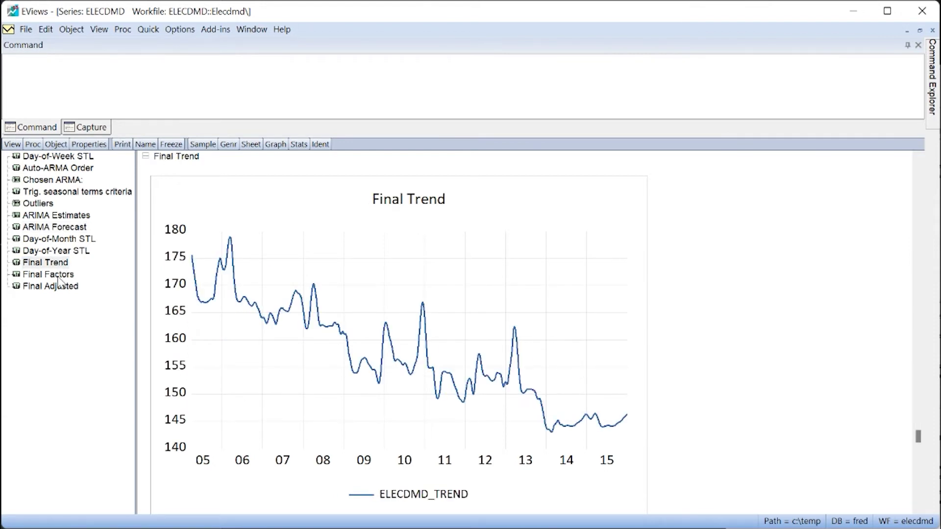
left_click(59, 275)
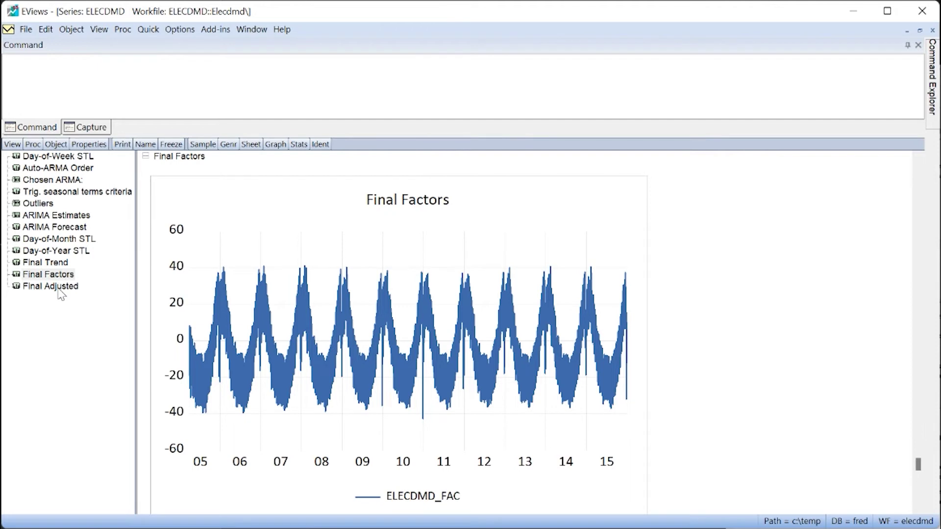
left_click(54, 286)
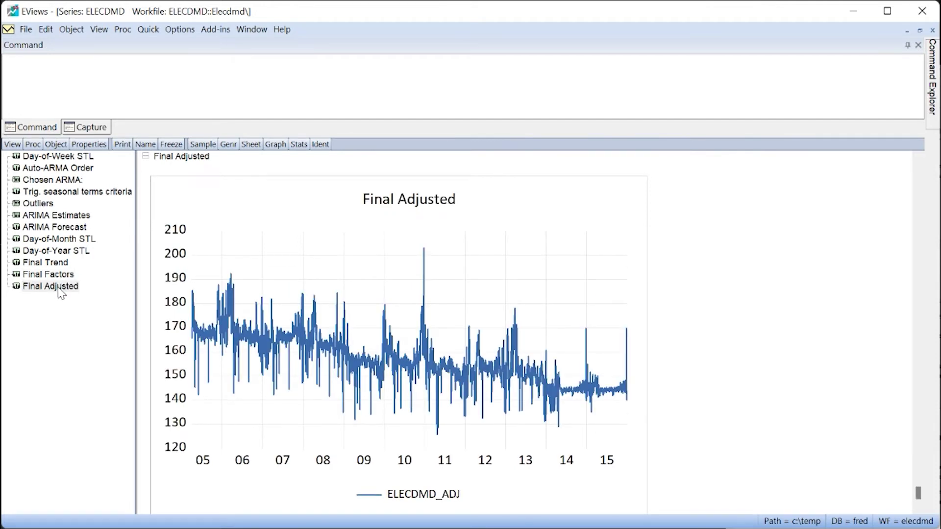
Step: Freeze the adjustment output into a spool and show ELECDMD as a line graph beside it
left_click(171, 145)
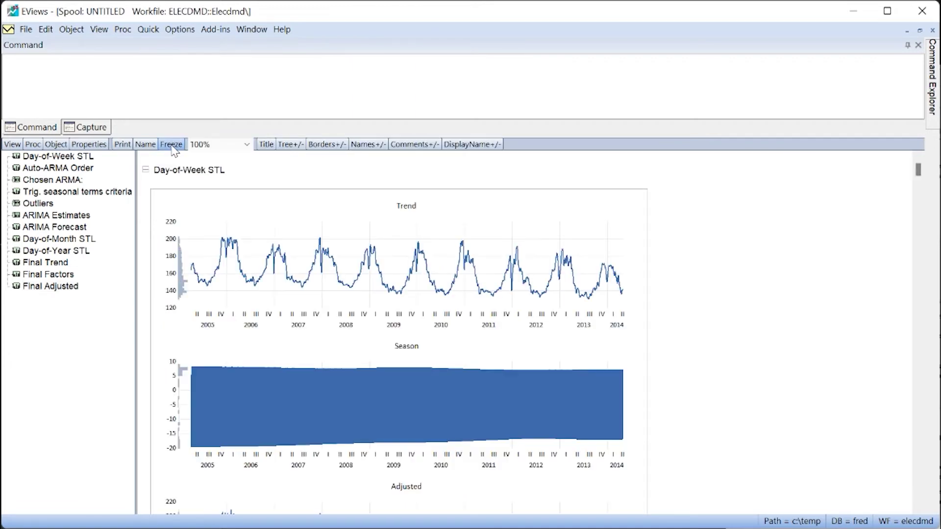
left_click(920, 30)
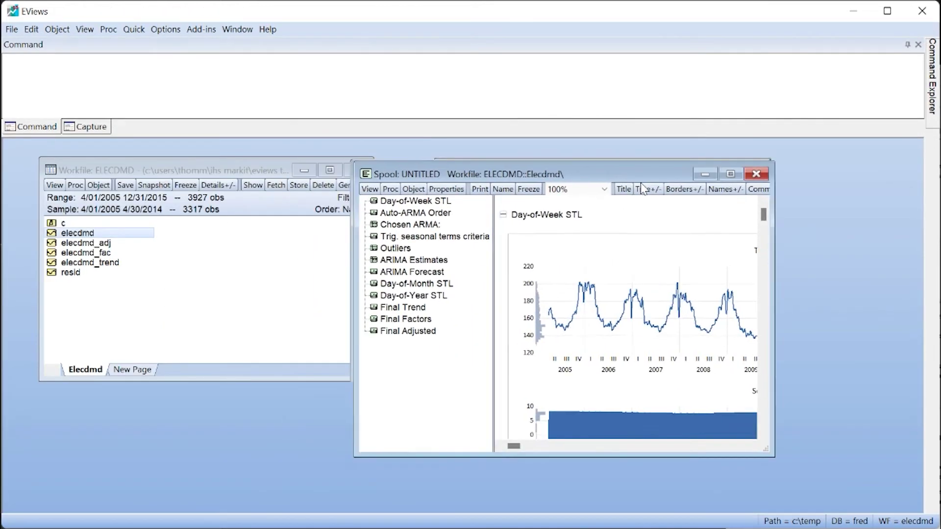
left_click_drag(639, 183, 742, 206)
left_click_drag(631, 163, 245, 156)
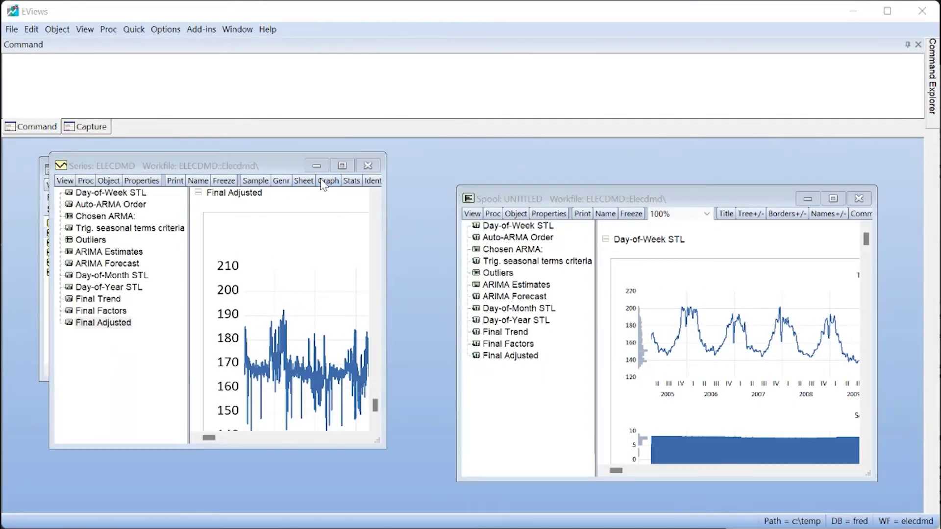
left_click(327, 181)
left_click(348, 435)
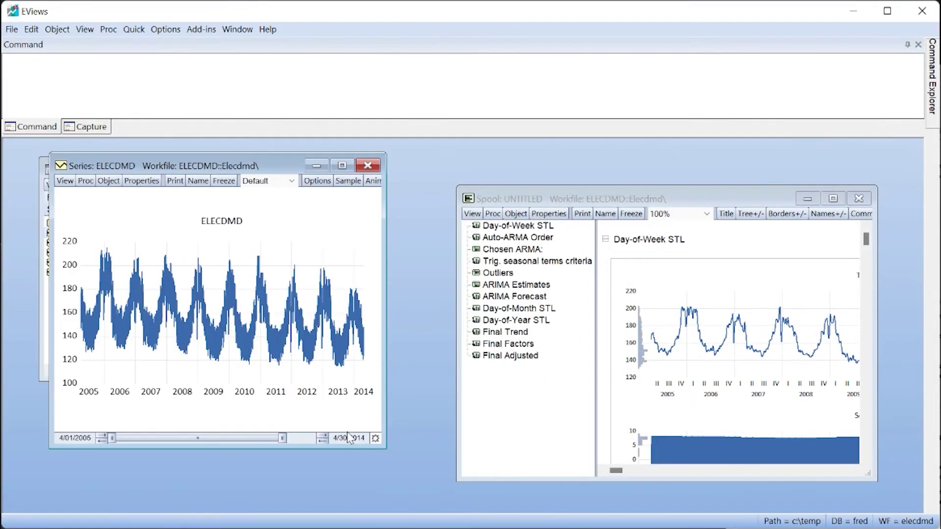
Step: Display the spool's Final Trend graph in an enlarged spool window for editing
left_click(522, 333)
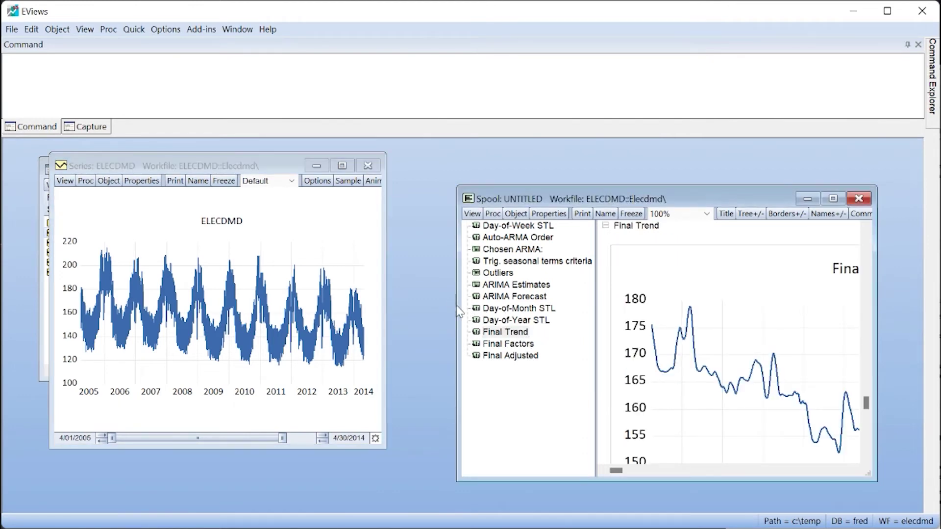
left_click_drag(457, 311, 308, 303)
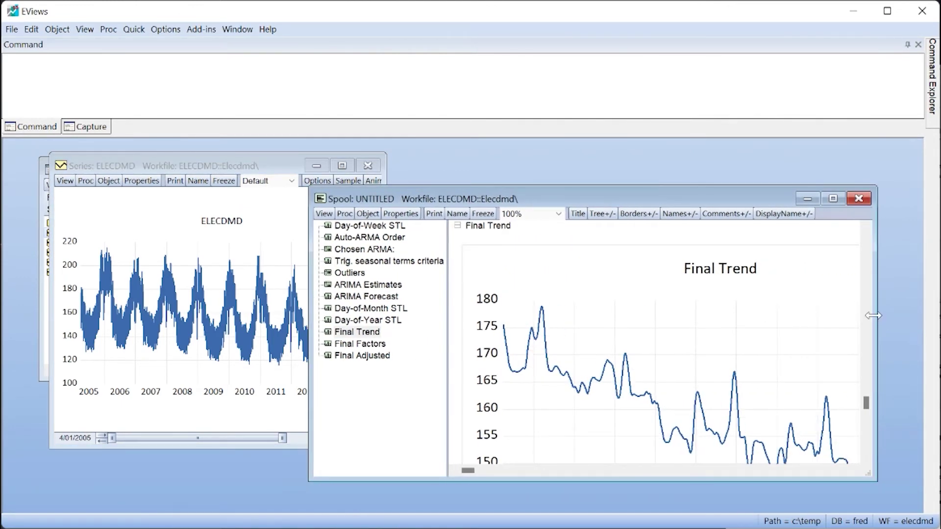
left_click_drag(872, 315, 922, 313)
scroll(840, 323, "down", 1)
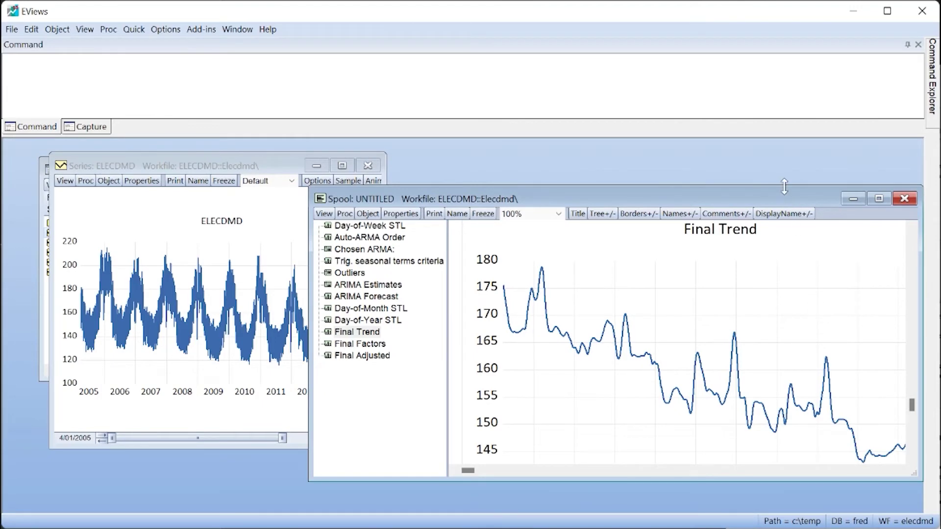
left_click_drag(784, 186, 781, 139)
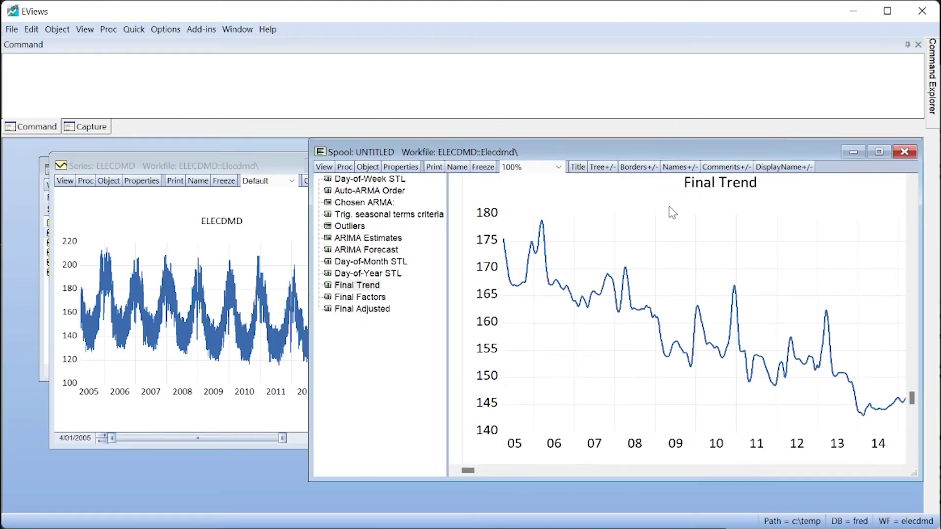
double_click(495, 284)
Step: Set the Final Trend graph's left axis to user-specified endpoints, min 100 and max 220
double_click(434, 284)
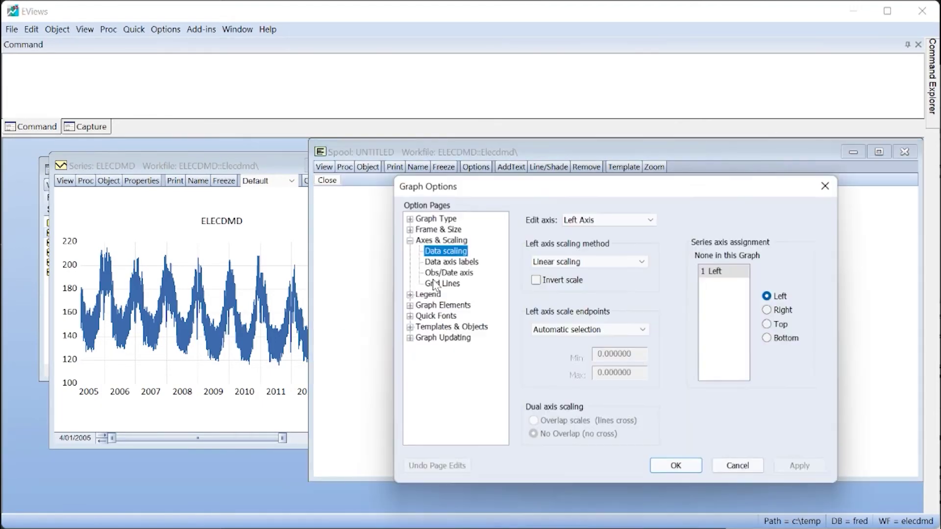
left_click(594, 331)
left_click(586, 360)
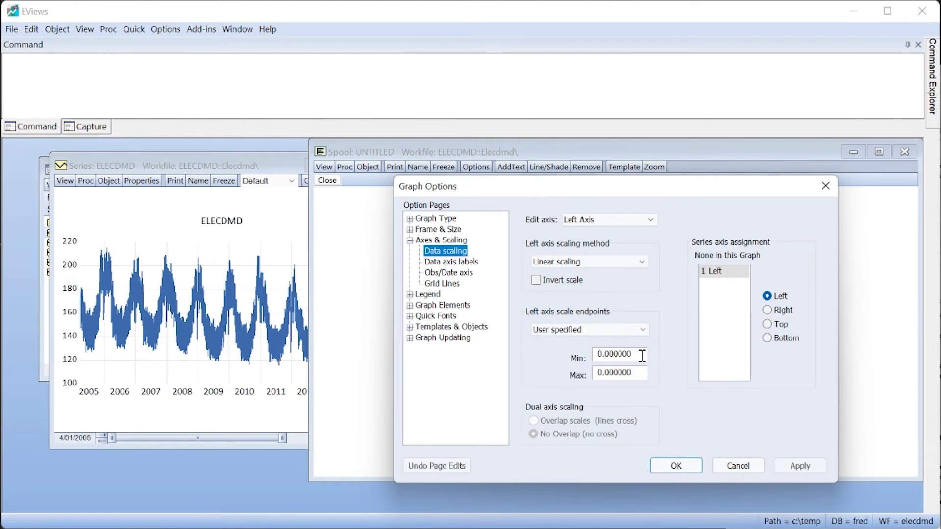
type("100")
key("Tab")
type("220")
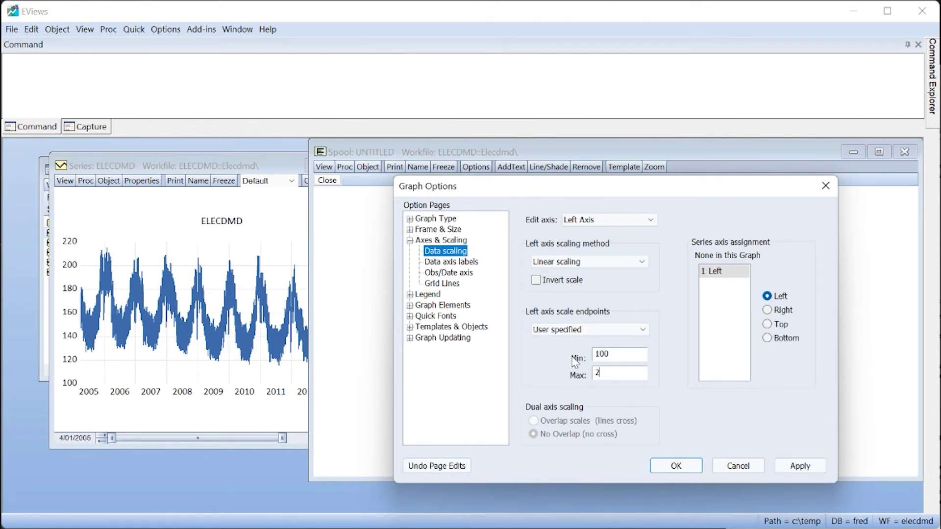
key("Return")
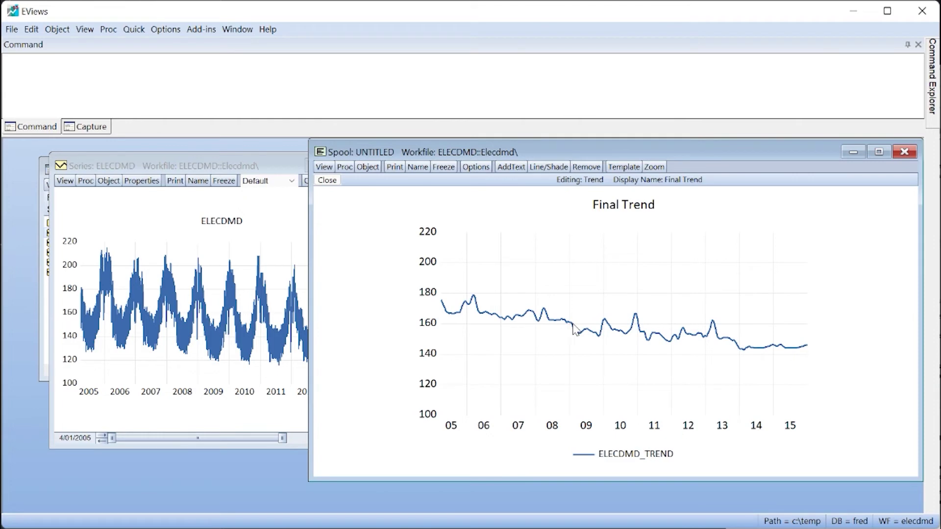
left_click_drag(258, 165, 212, 166)
left_click(371, 216)
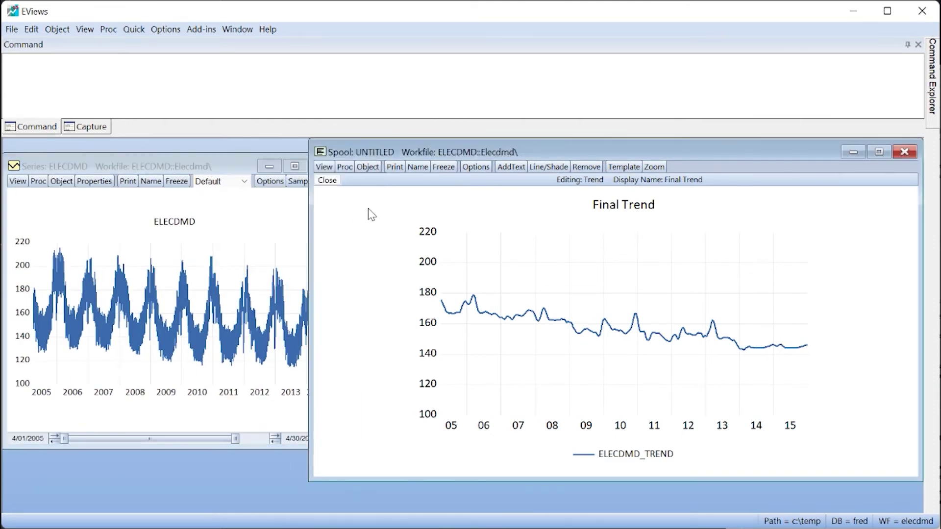
Step: Finish graph editing, view the Final Factors and Final Adjusted graphs, and move the series window aside
left_click(333, 184)
left_click(369, 298)
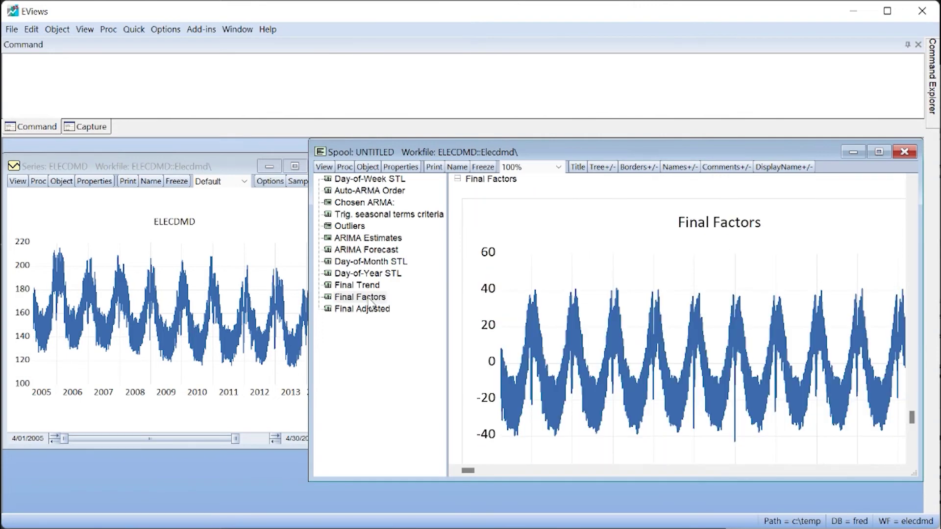
left_click_drag(309, 312, 236, 312)
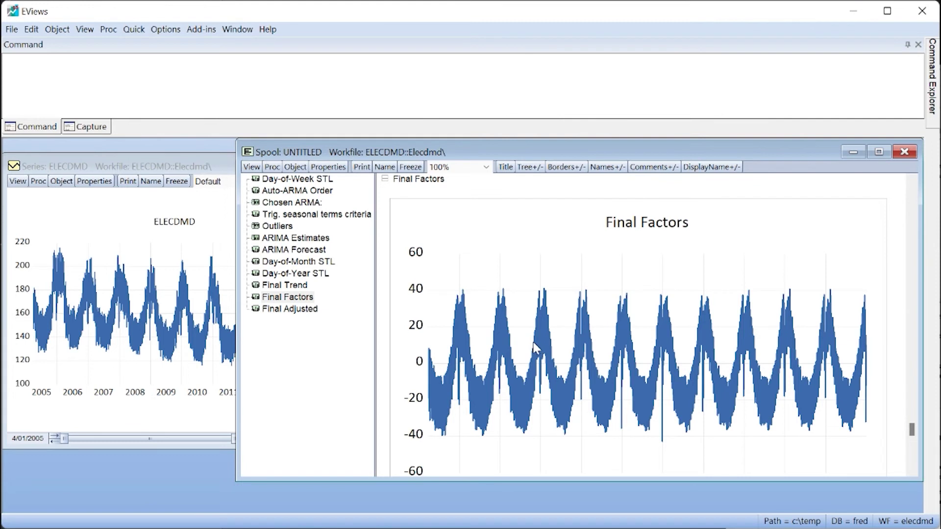
left_click(296, 311)
scroll(548, 273, "down", 3)
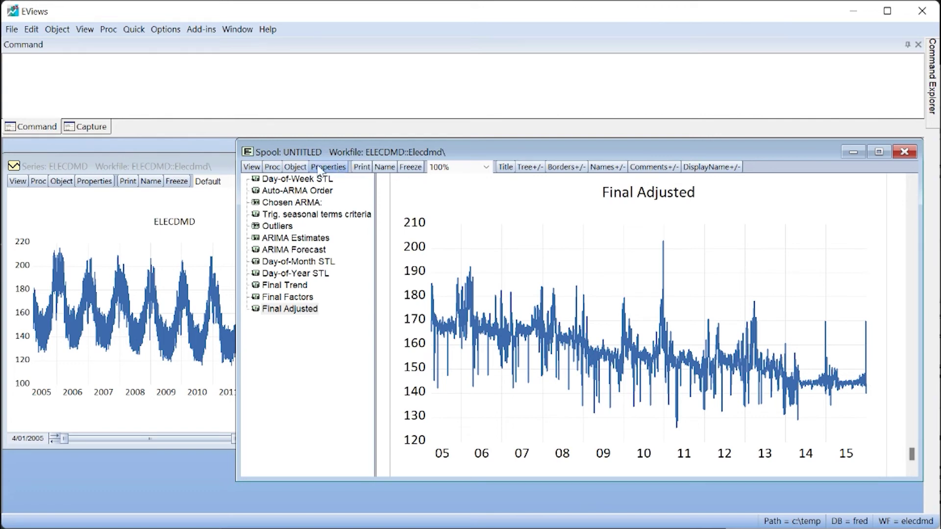
left_click_drag(201, 168, 160, 168)
Step: Open elecdmd, elecdmd_adj, elecdmd_fac and elecdmd_trend together as a group
left_click(93, 284)
left_click_drag(101, 234, 100, 256)
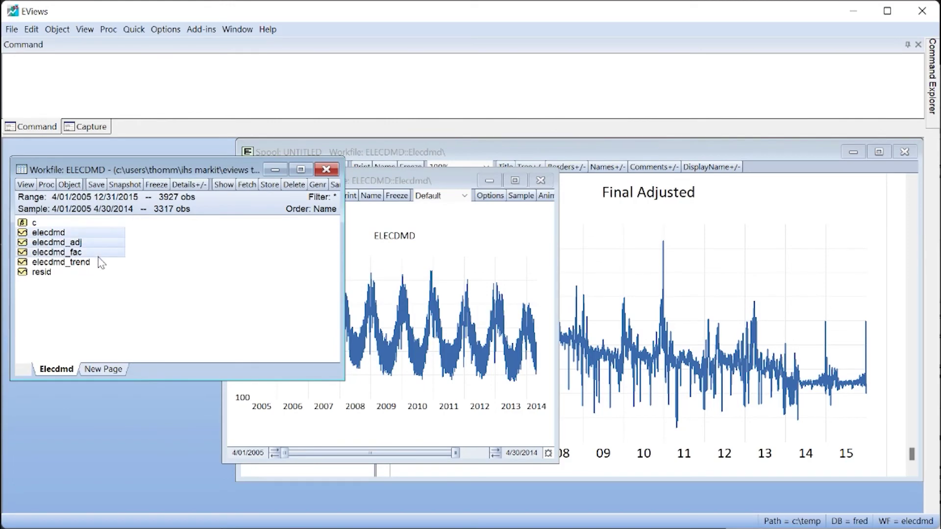
right_click(112, 266)
mouse_move(183, 267)
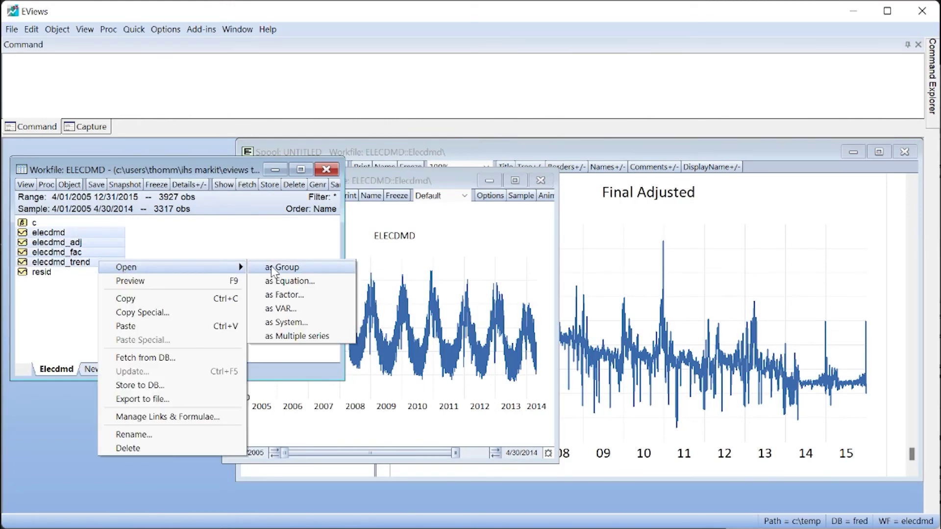
left_click(272, 268)
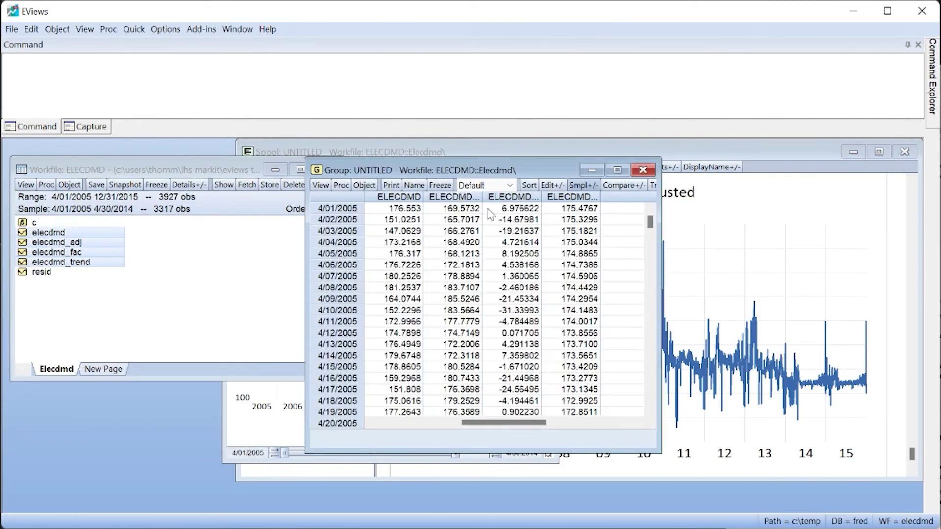
Step: Widen the group's columns and window so full series names show
double_click(540, 193)
left_click_drag(660, 216, 838, 219)
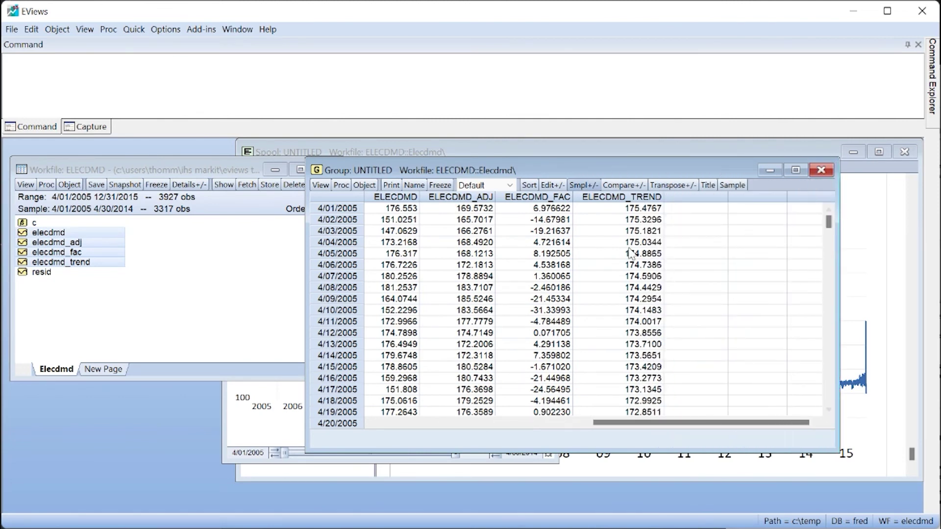
scroll(630, 254, "down", 11)
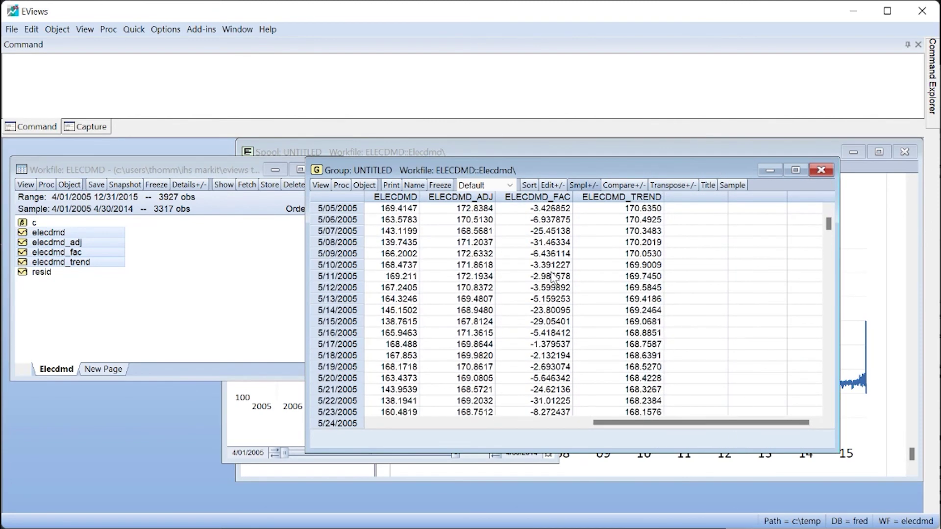
scroll(552, 277, "down", 11)
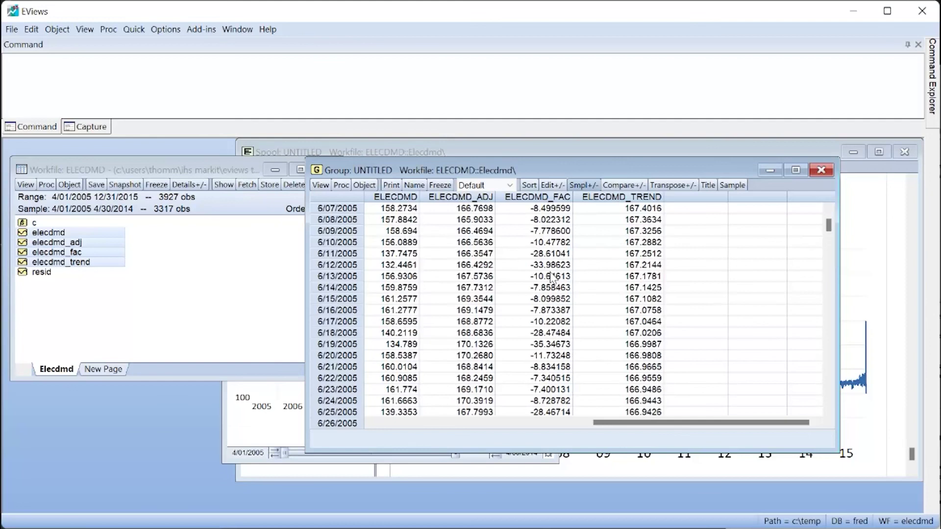
left_click(321, 185)
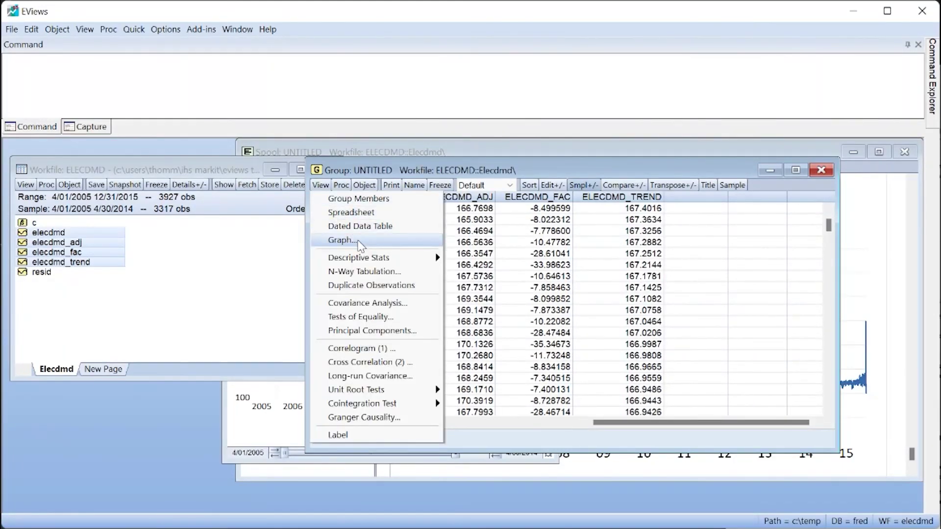
Step: Graph the four grouped series as maximized lines with the sample extended to 12/31/2015
left_click(359, 240)
left_click(692, 438)
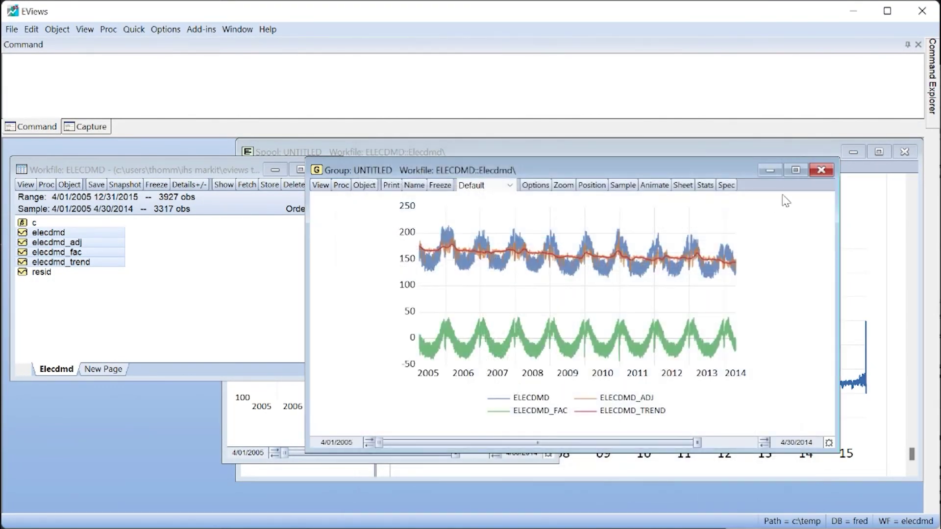
left_click(795, 170)
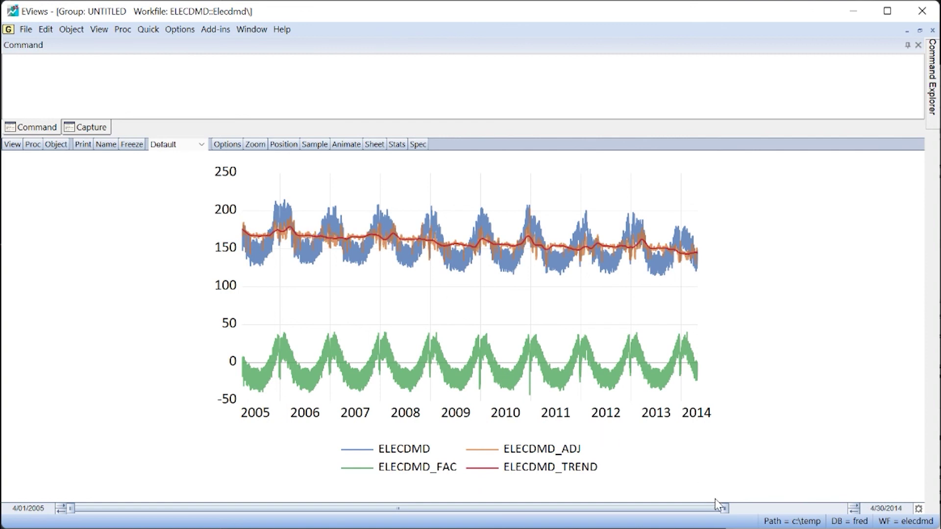
left_click_drag(724, 507, 842, 508)
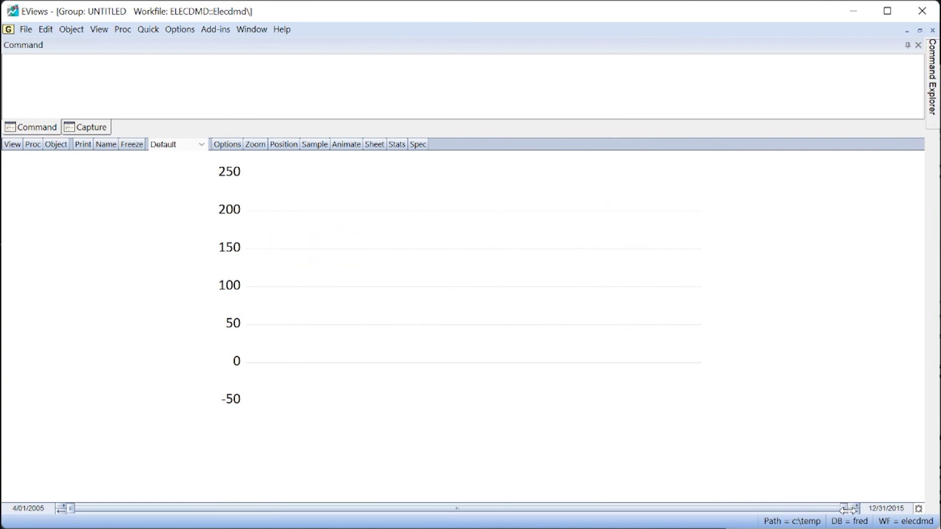